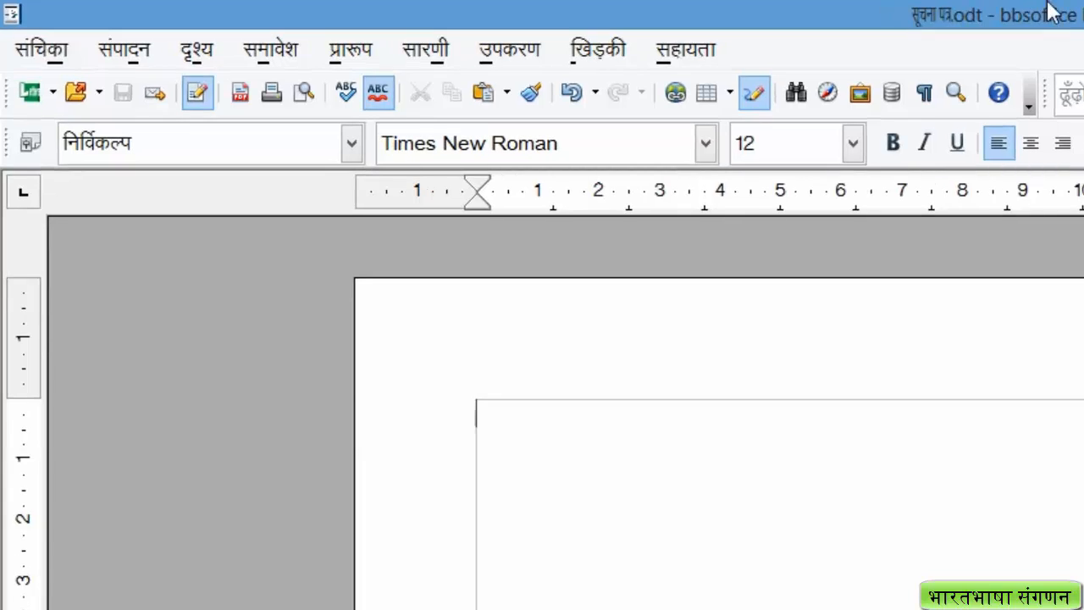
# Format the page into two equal-width columns with 0.00 cm spacing for the default page style
pyautogui.click(360, 52)
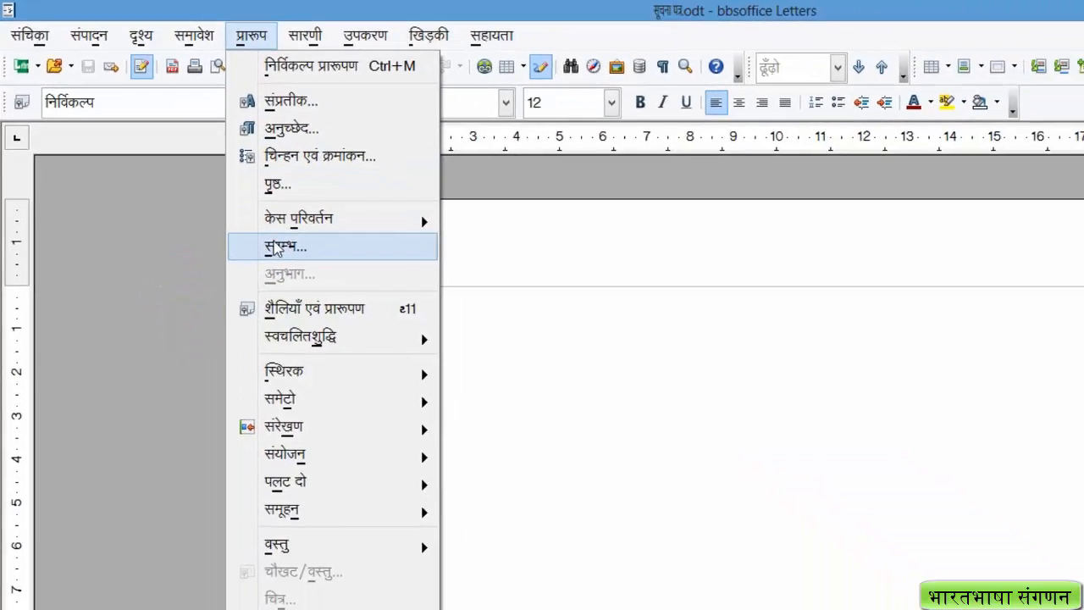
pyautogui.click(381, 343)
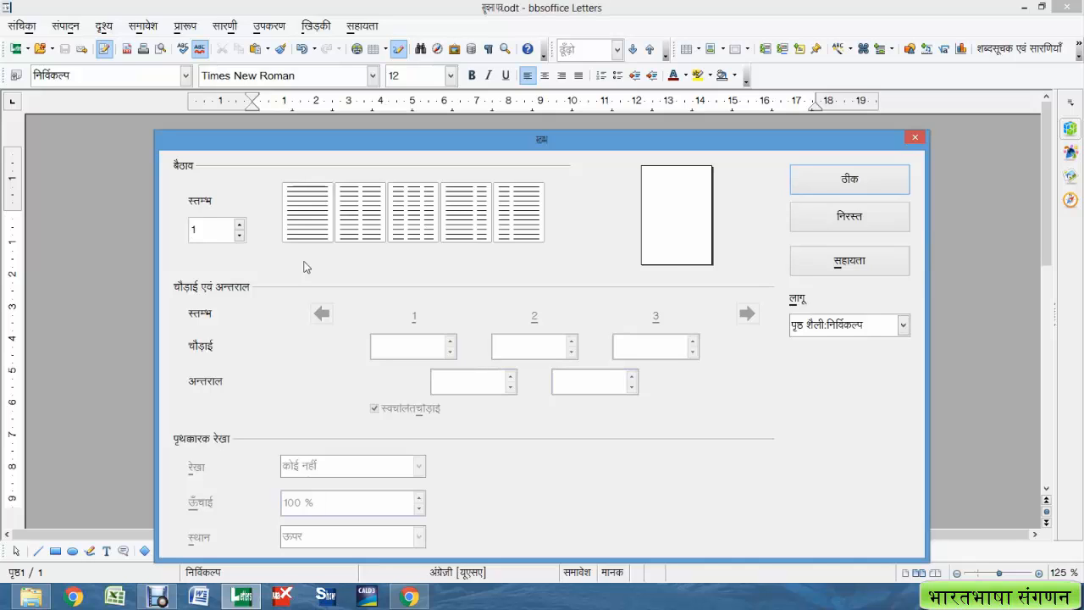
pyautogui.click(240, 224)
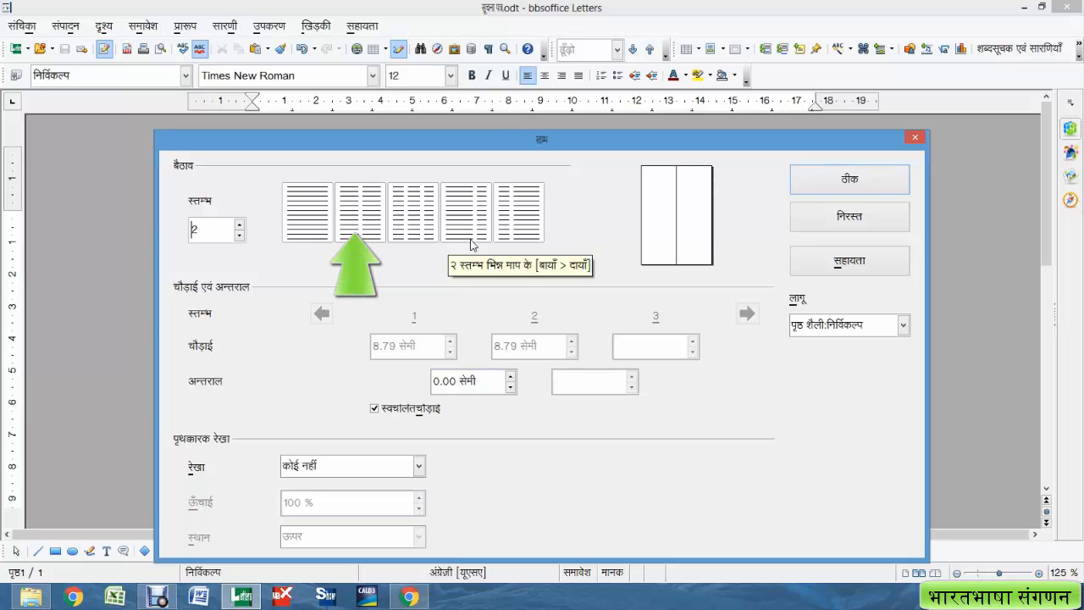
pyautogui.click(369, 222)
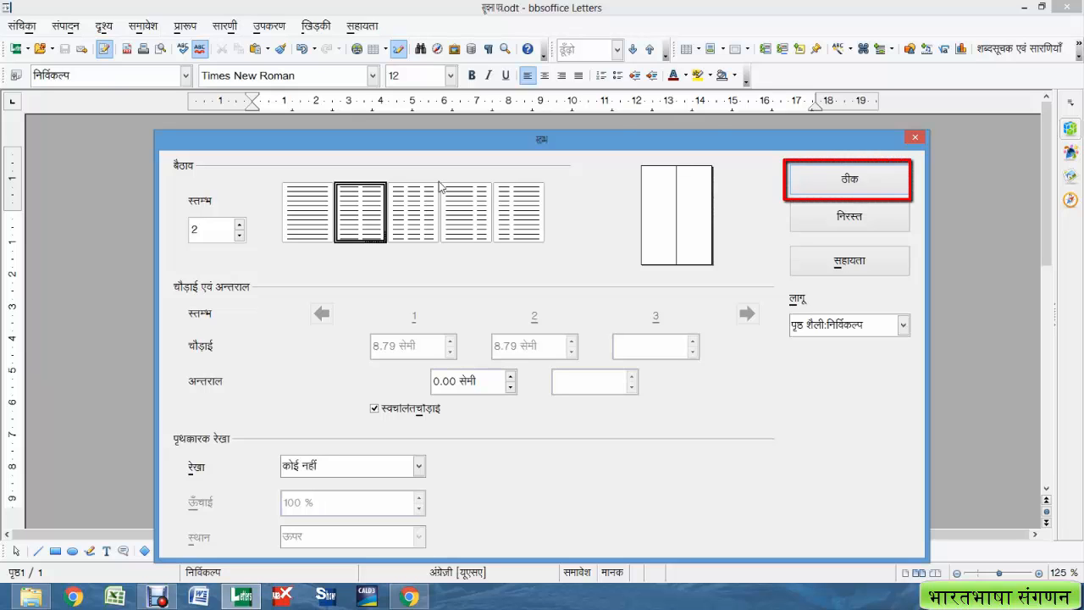
pyautogui.click(796, 183)
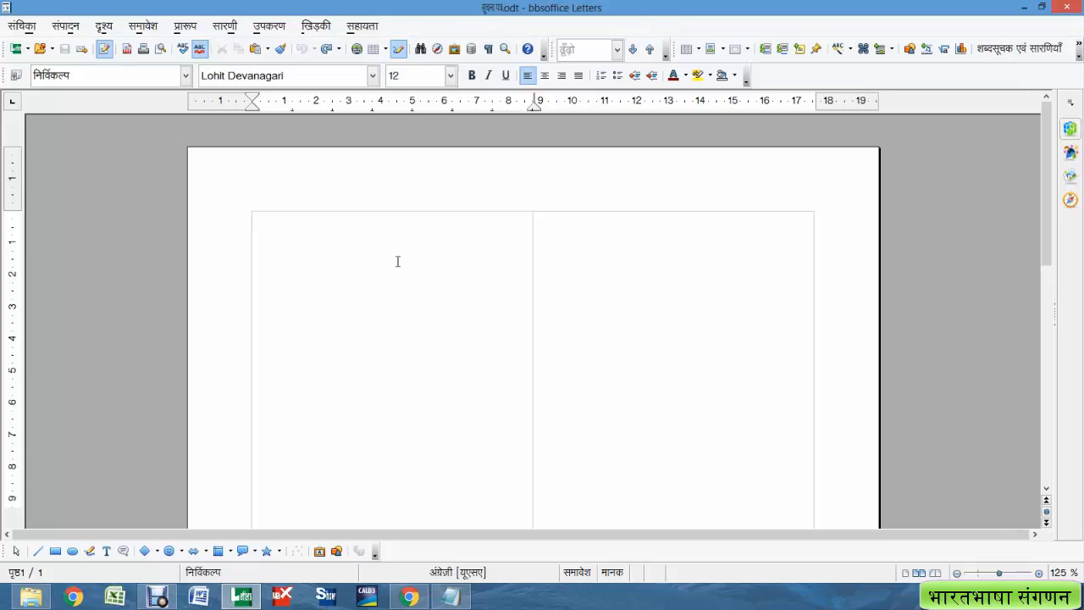
# Set the font size to 15, enter the heading "प्रकृति-" and paste the copied nature article on the line below it
pyautogui.click(452, 76)
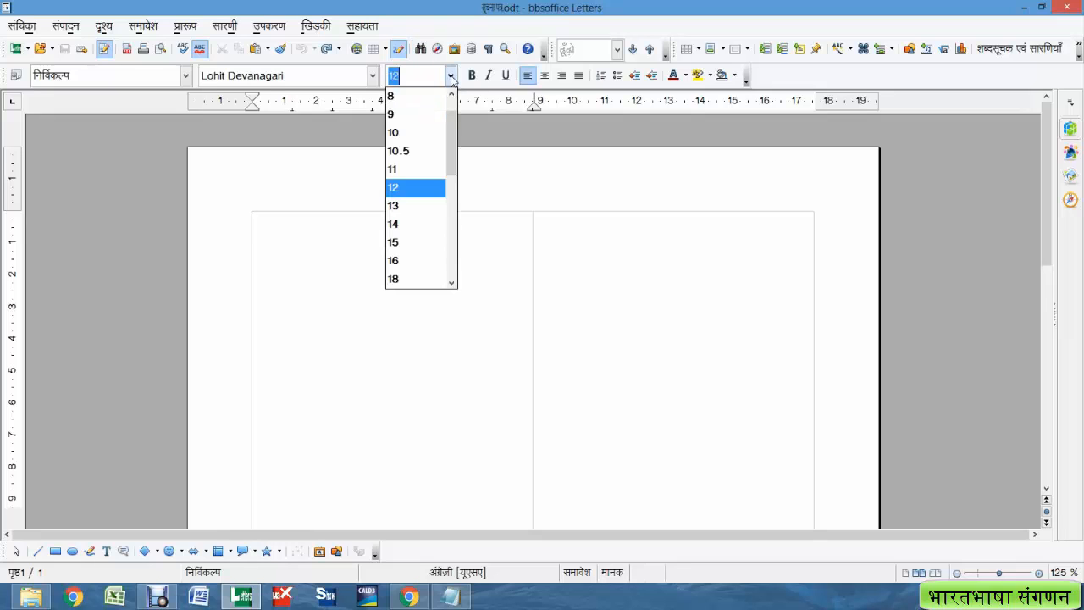
pyautogui.click(404, 245)
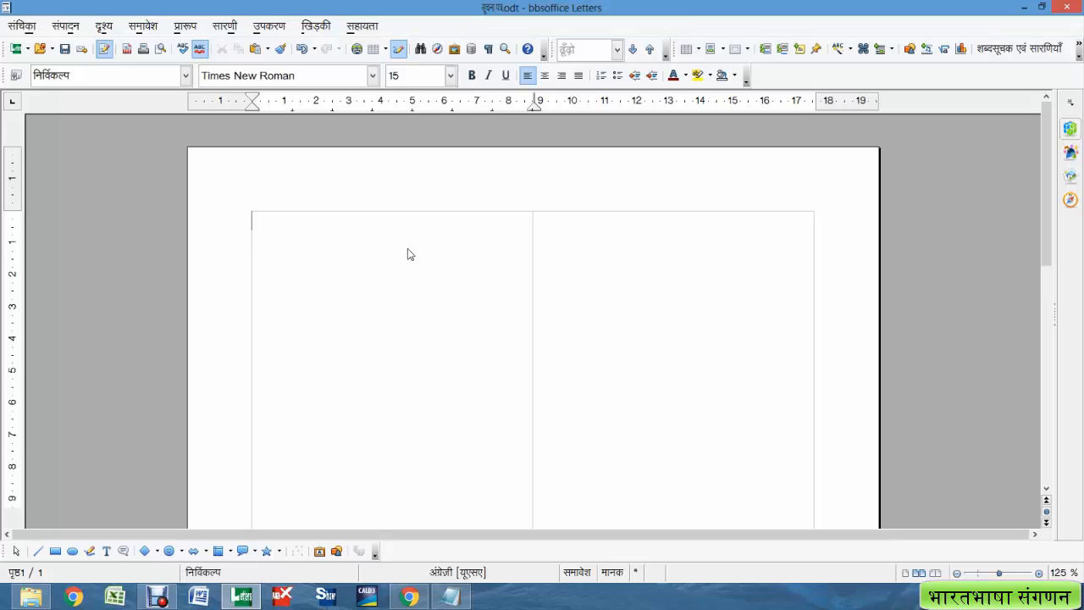
pyautogui.write('प्रकृति-')
pyautogui.press('Return')
pyautogui.hotkey('ctrl', 'v')
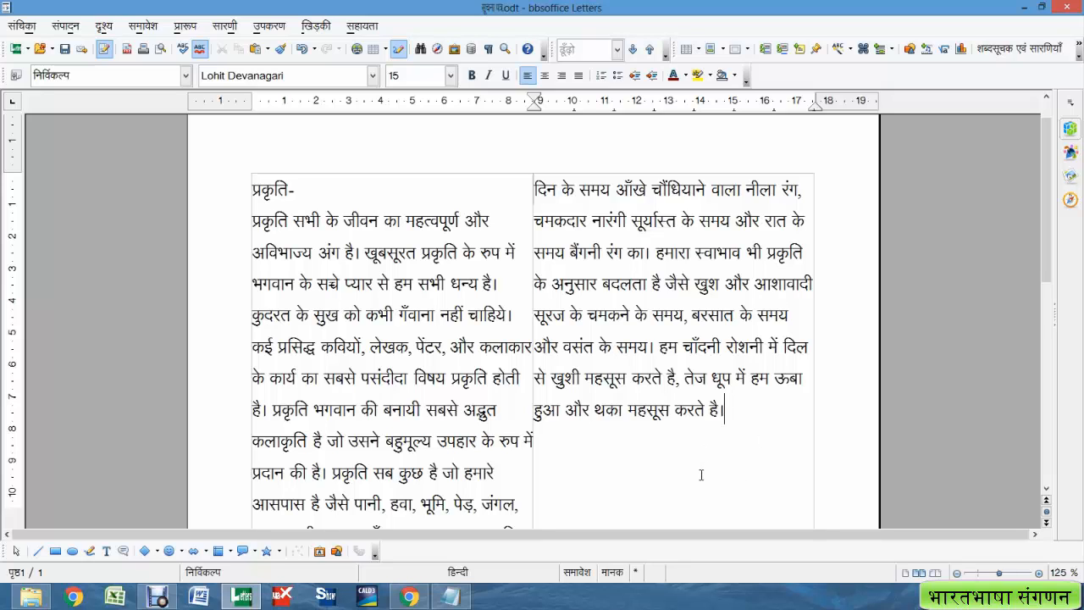
# Paste the white pigeon picture below the second column's text, shrink it to about 1.95 by 1.5 inches and deselect it
pyautogui.hotkey('ctrl', 'v')
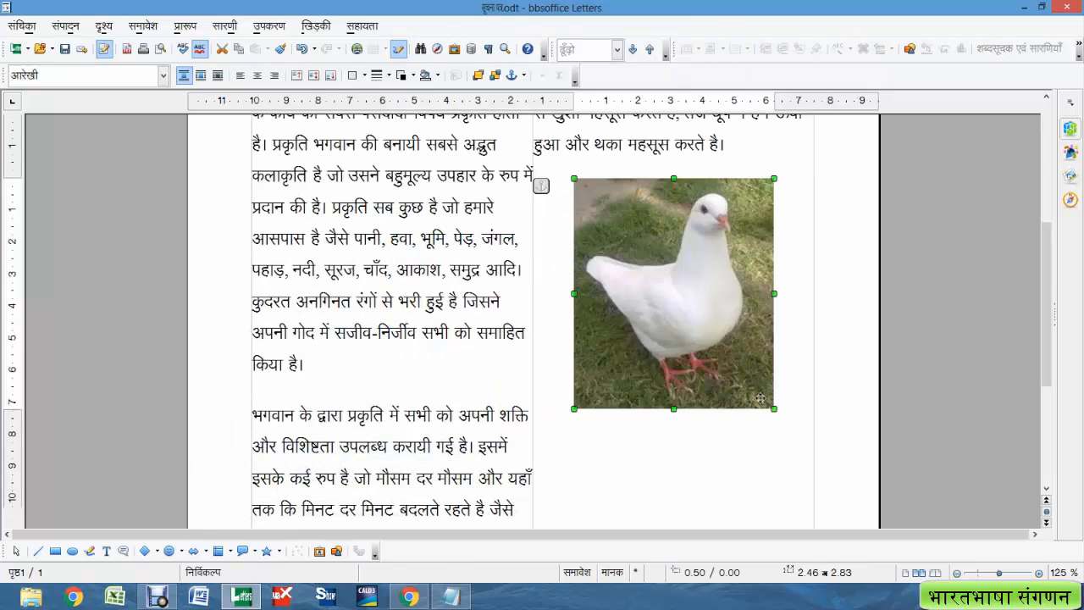
pyautogui.moveTo(774, 410); pyautogui.dragTo(695, 333)
pyautogui.moveTo(670, 285); pyautogui.dragTo(704, 276)
pyautogui.moveTo(707, 170); pyautogui.dragTo(707, 205)
pyautogui.moveTo(648, 266); pyautogui.dragTo(611, 266)
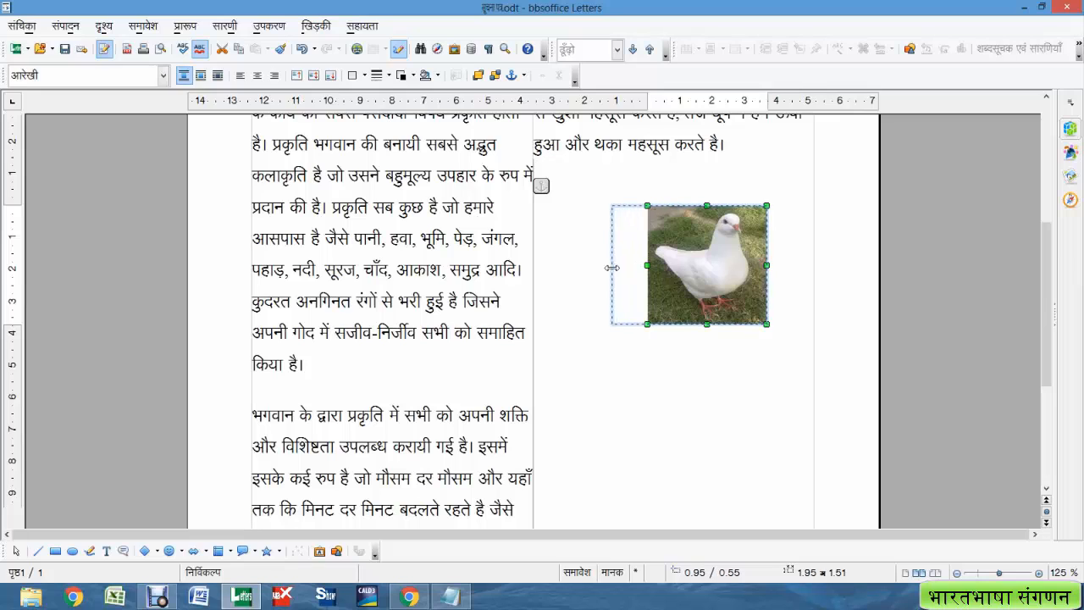
pyautogui.click(755, 369)
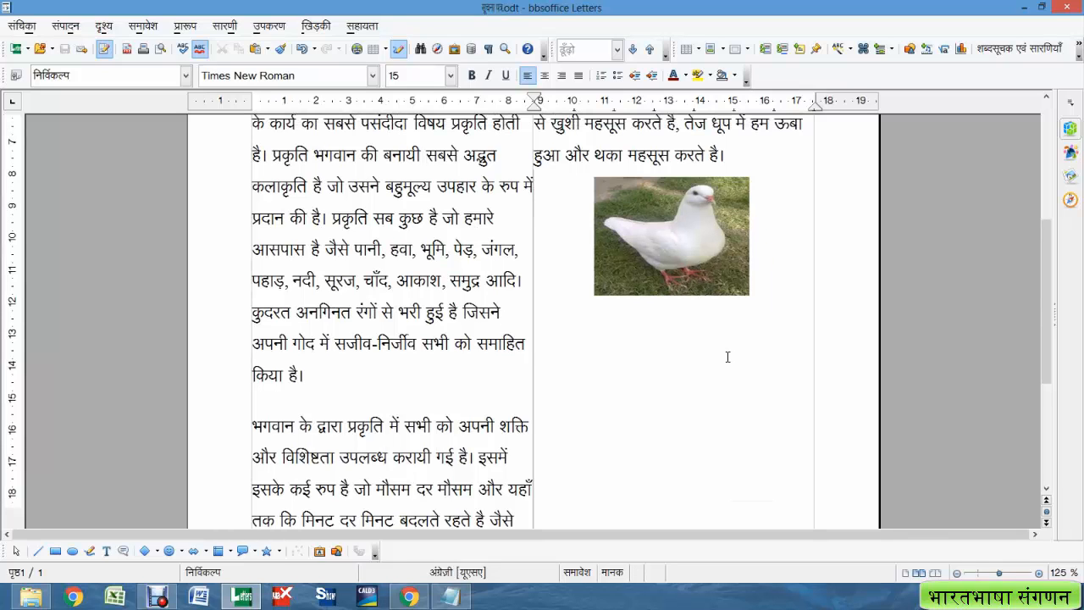
# Add the heading "खेल-" below the pigeon picture and paste the copied hockey article under it
pyautogui.write('खेल-')
pyautogui.hotkey('ctrl', 'v')
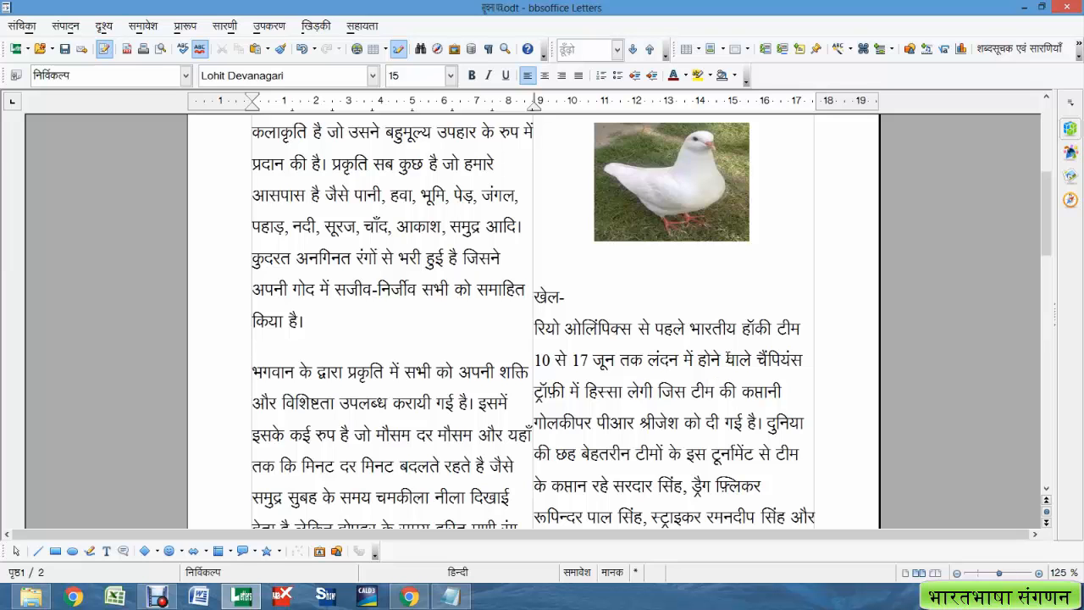
# Delete the nature text and the pigeon picture from the start of the second column, up to the "खेल-" heading
pyautogui.scroll(5, 728, 357)
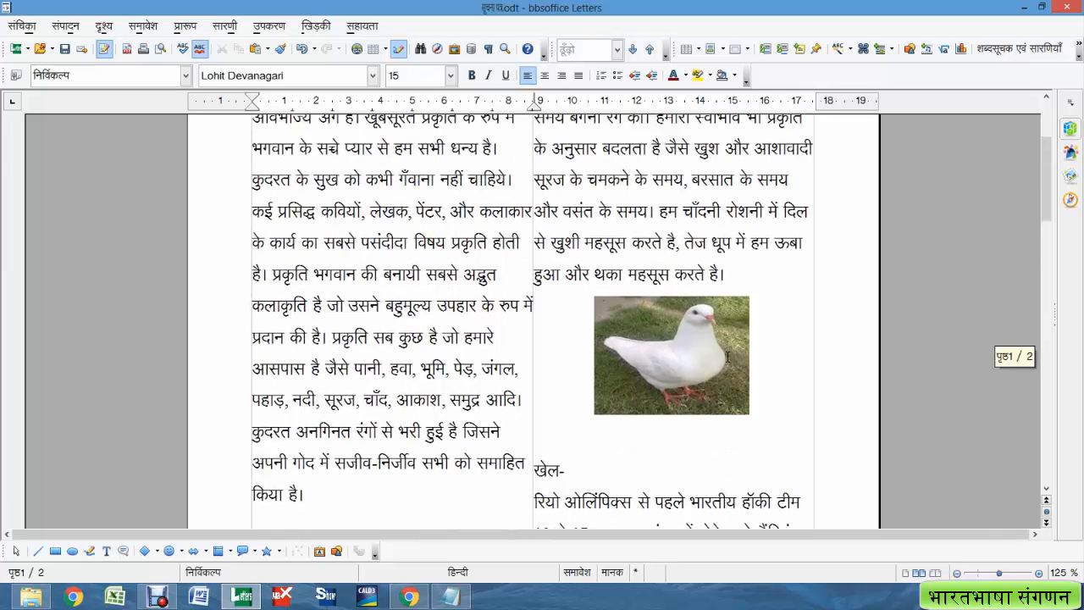
pyautogui.scroll(3, 735, 364)
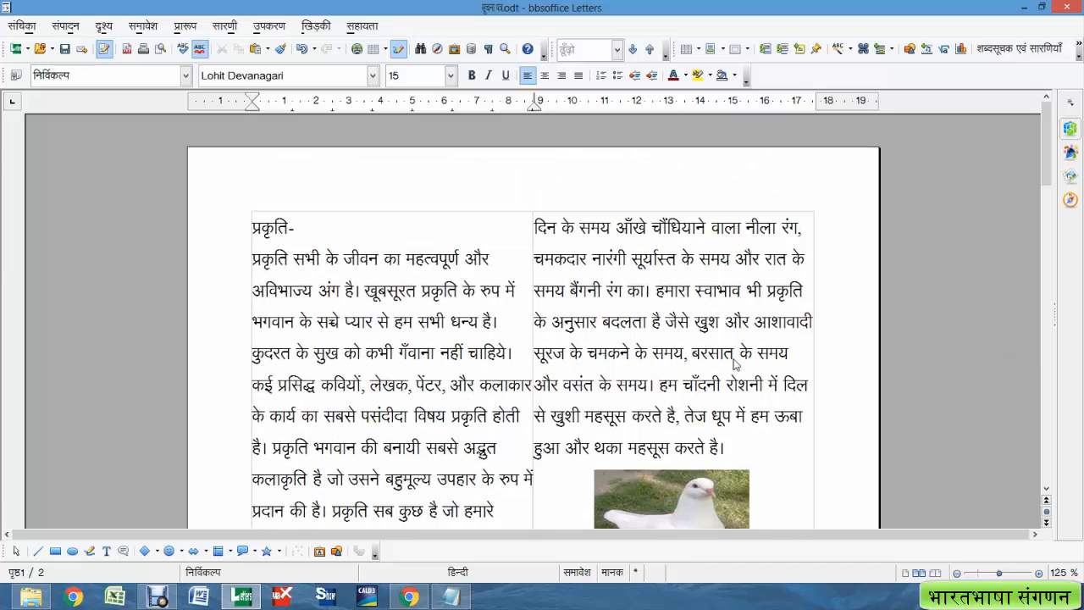
pyautogui.click(993, 573)
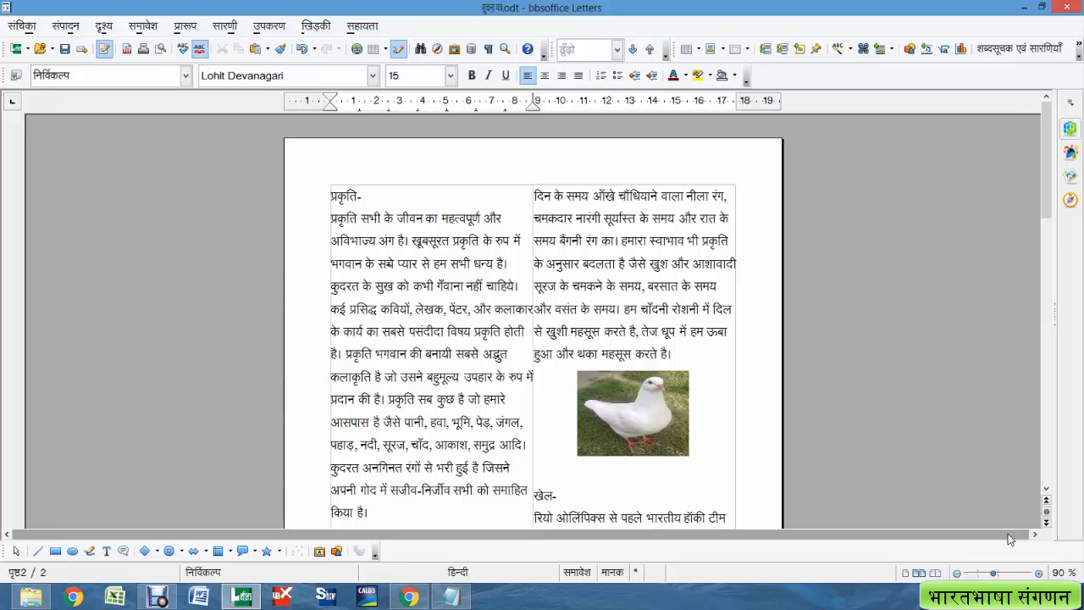
pyautogui.moveTo(716, 457); pyautogui.dragTo(537, 195)
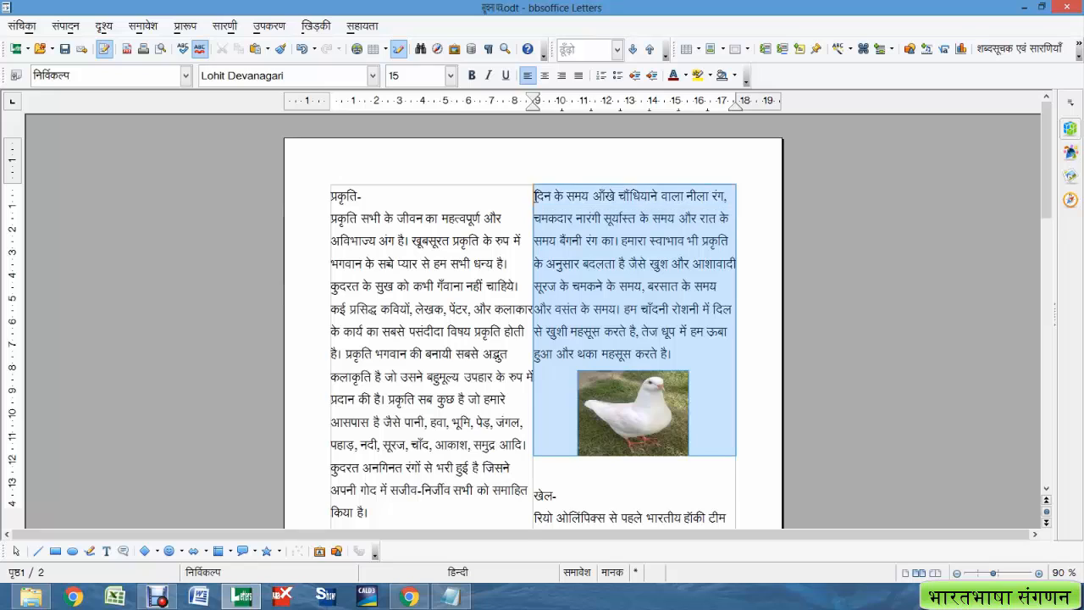
pyautogui.press('Delete')
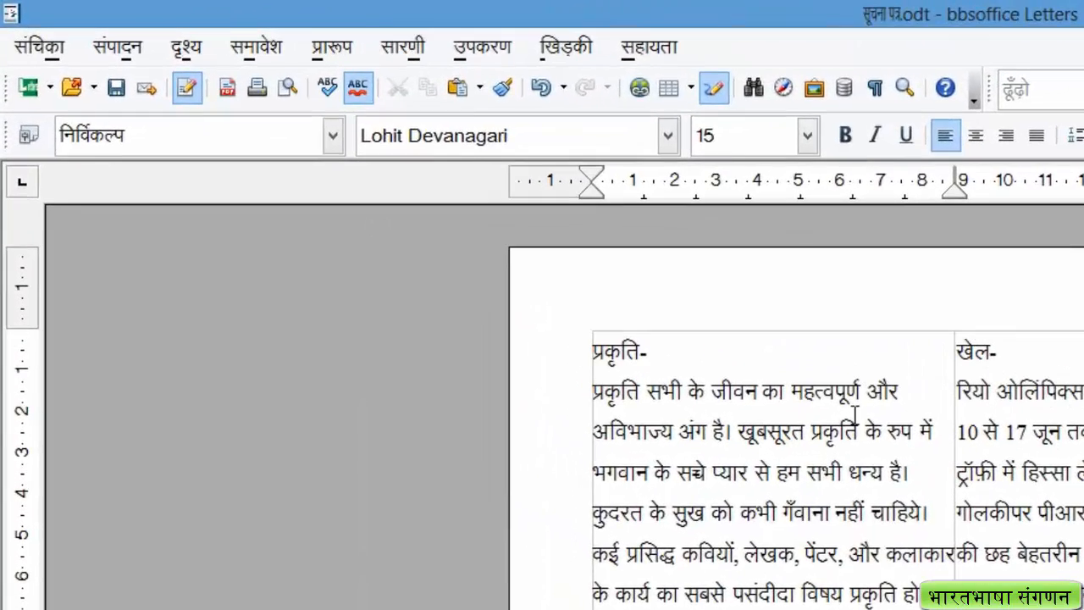
# Insert a column break (स्तम्भ विराम) before the "खेल-" heading
pyautogui.click(252, 49)
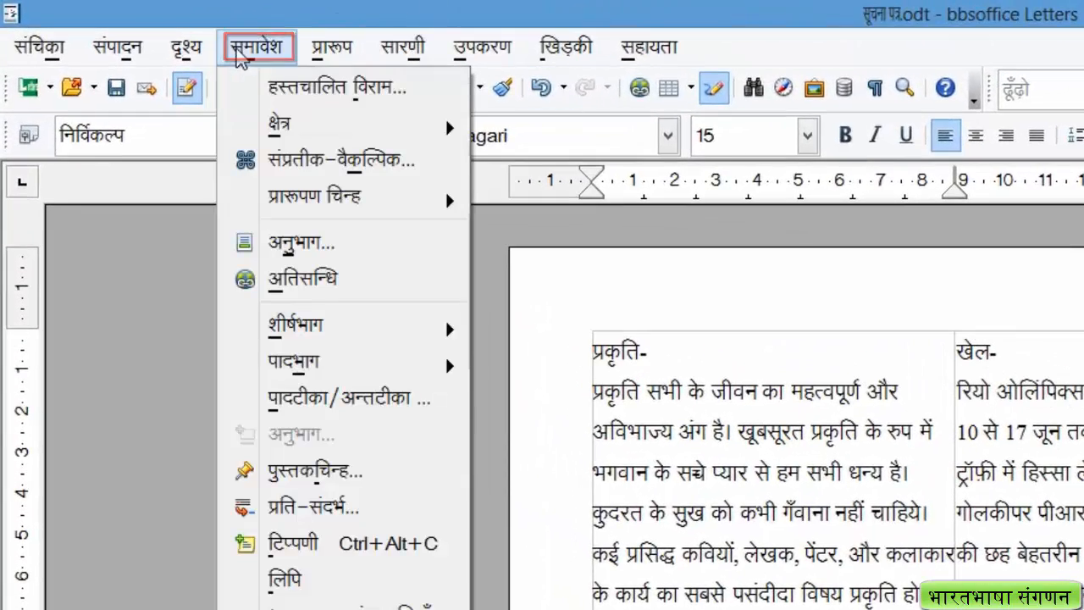
pyautogui.click(261, 92)
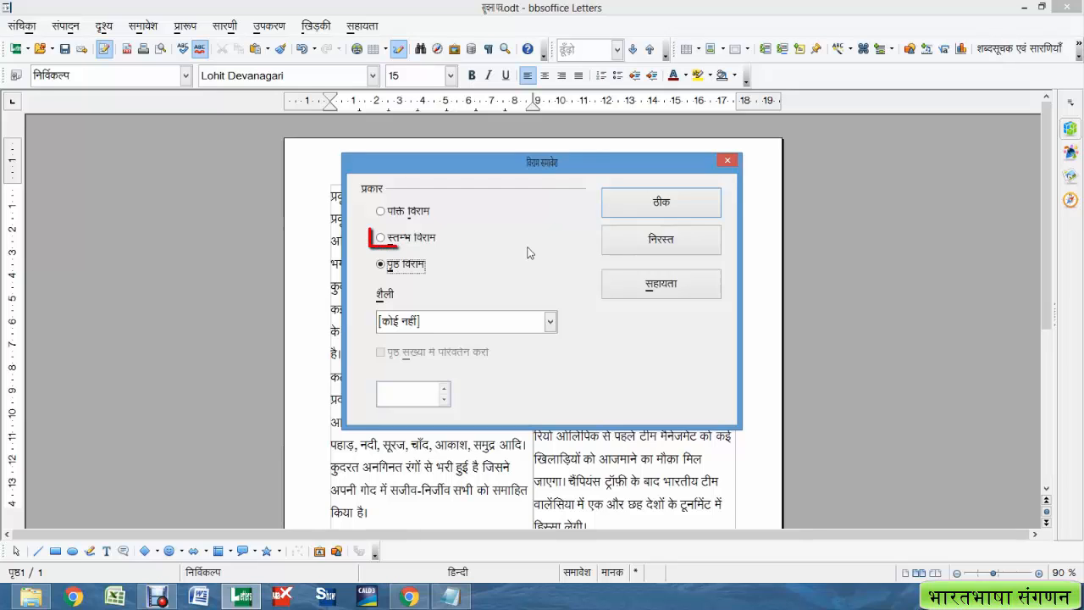
pyautogui.click(396, 241)
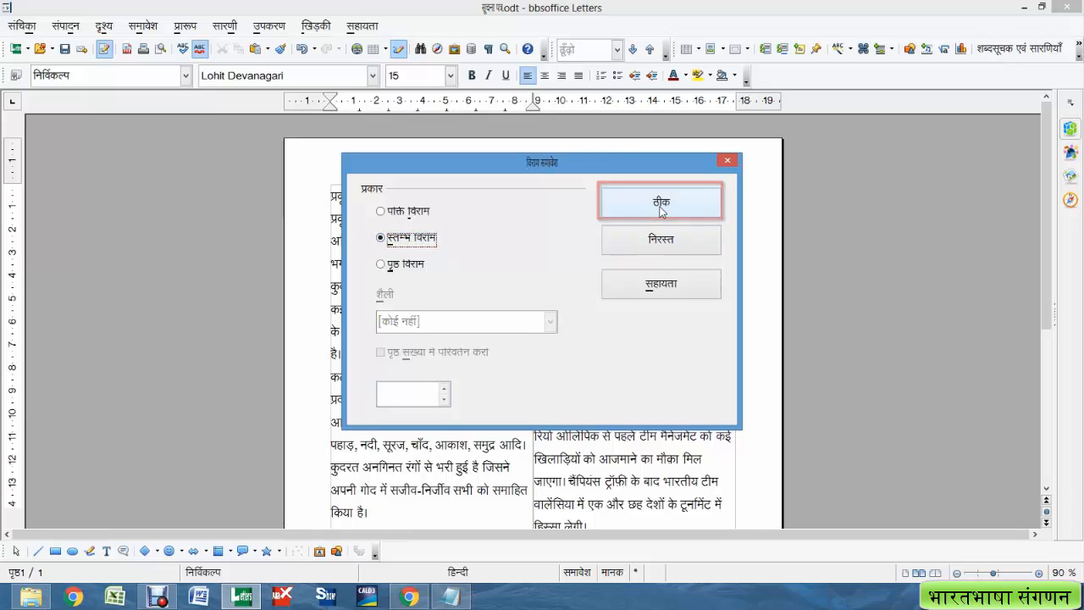
pyautogui.click(661, 205)
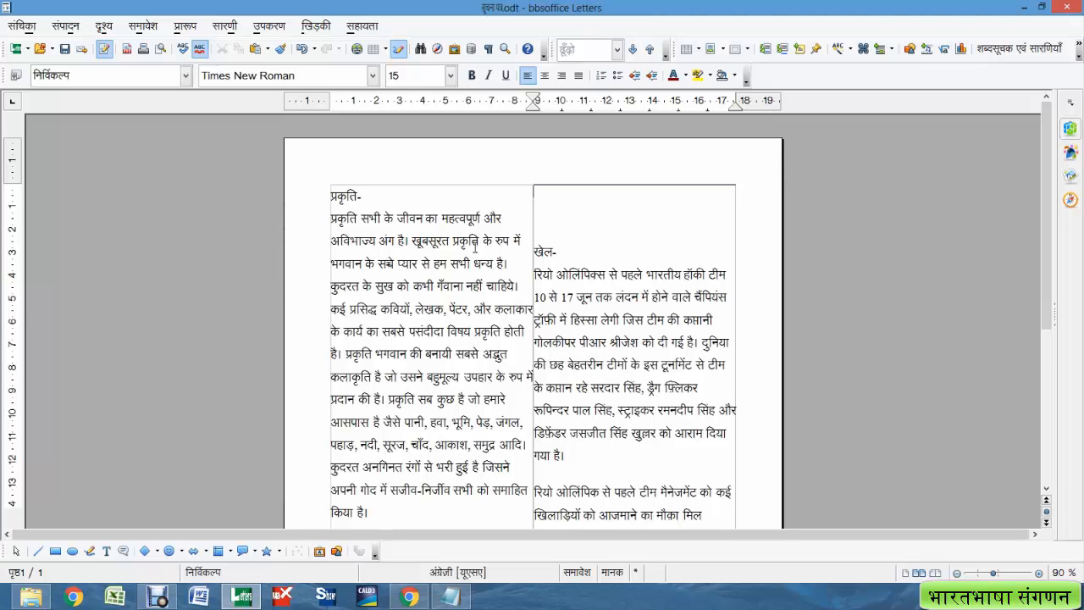
# Give the last paragraph of the sports article, starting "रियो ओलिंपिक से पहले टीम", the background colour हरा 4 (green 4)
pyautogui.scroll(-3, 594, 339)
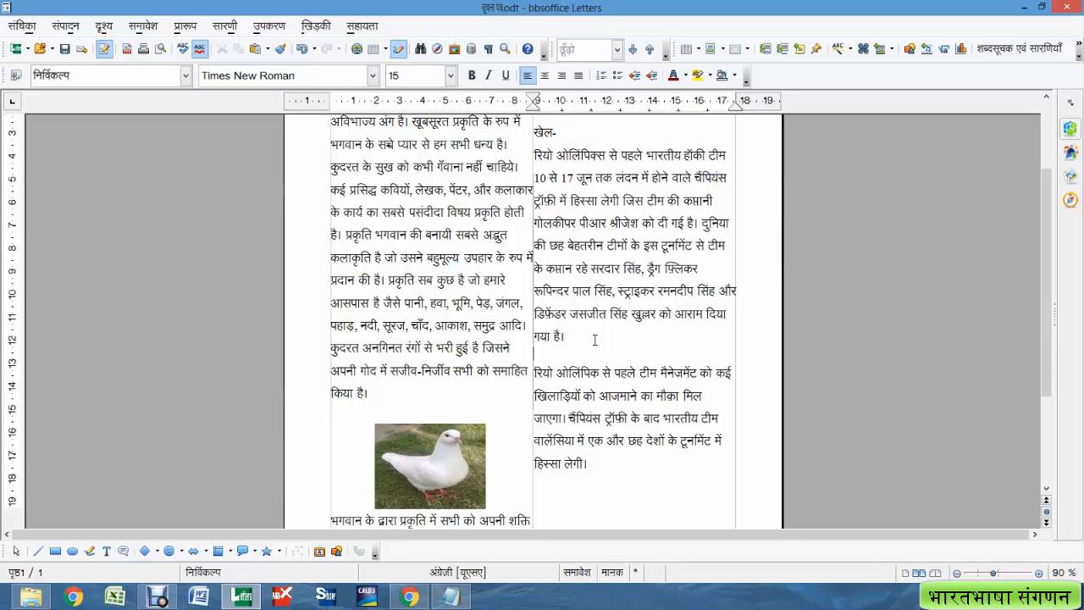
pyautogui.moveTo(535, 373); pyautogui.dragTo(587, 464)
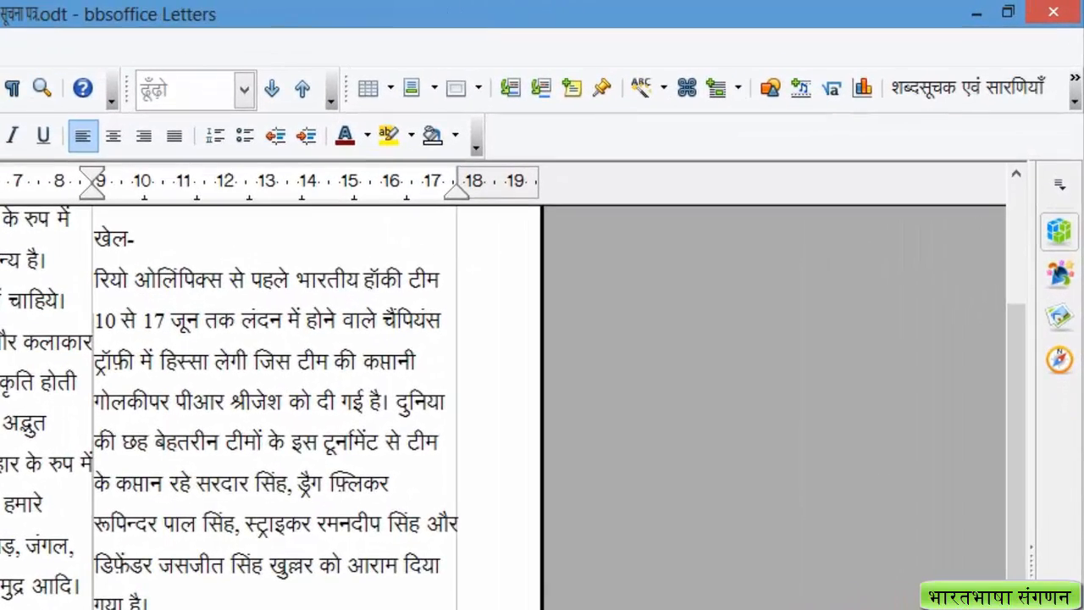
pyautogui.click(456, 138)
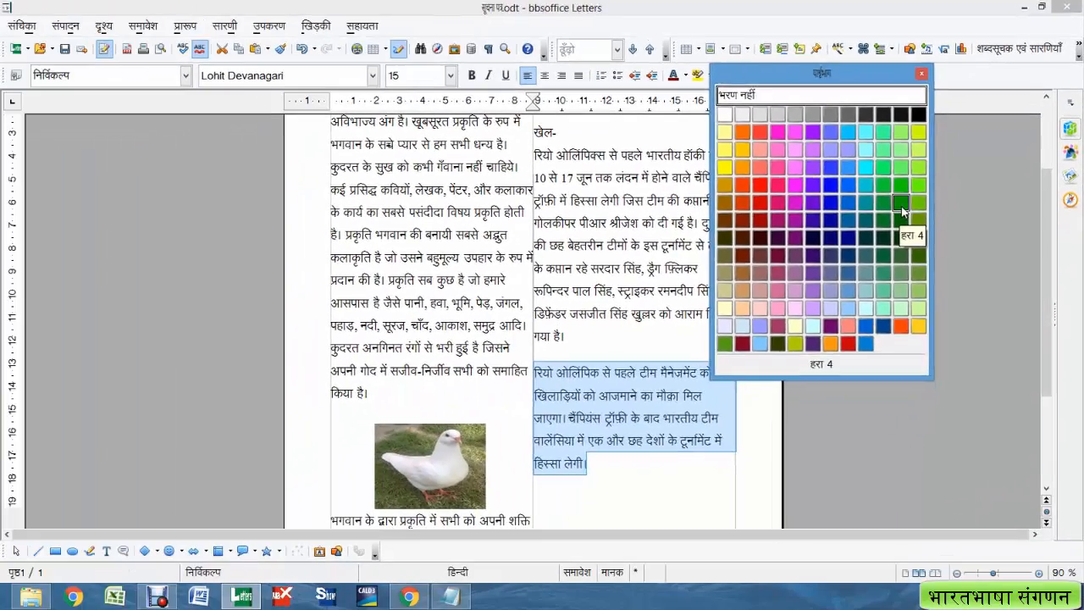
pyautogui.click(754, 367)
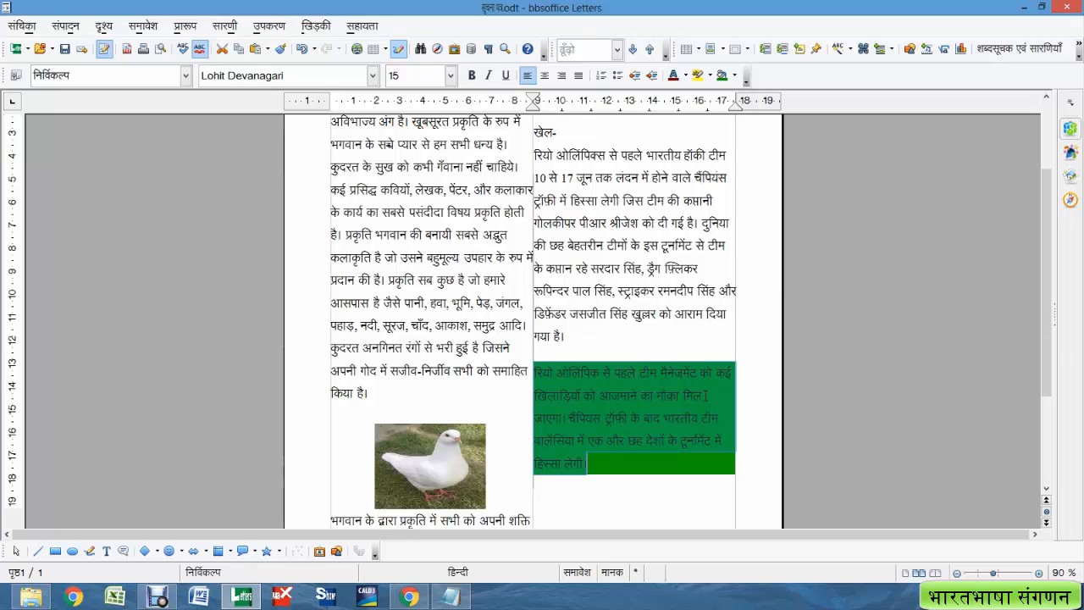
# Draw a text box about 6.4 by 2.9 cm below the green paragraph and enter "यह एक सूचना पत्र है" in it
pyautogui.scroll(-3, 704, 396)
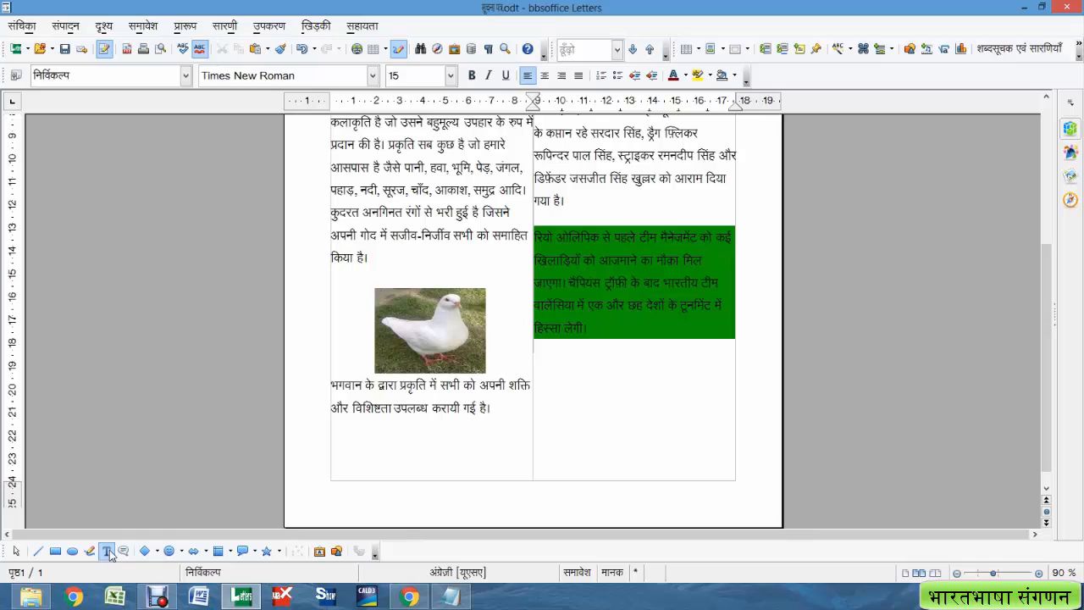
pyautogui.click(107, 552)
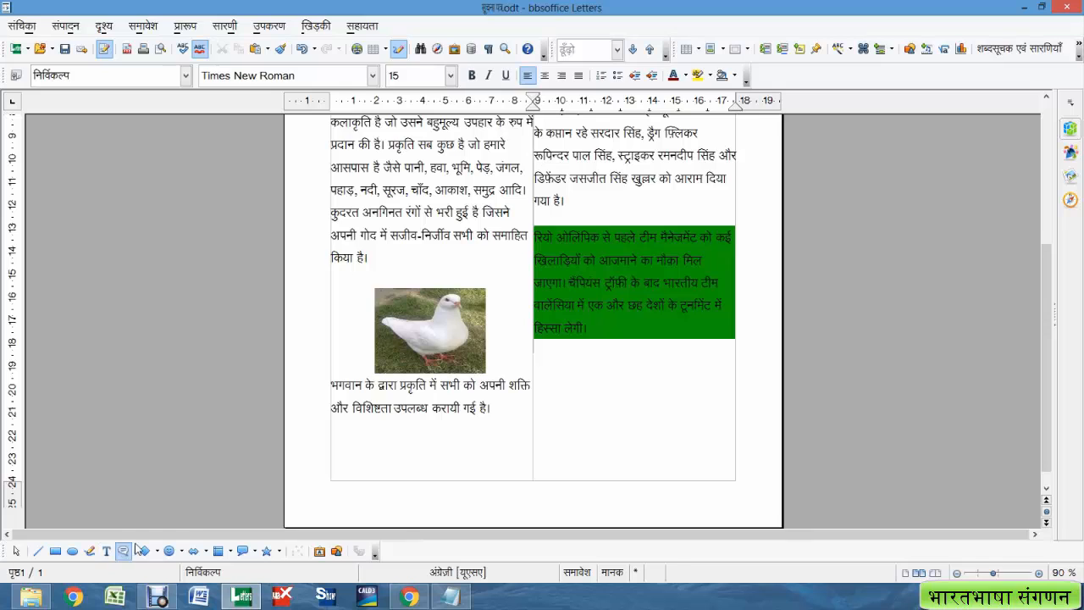
pyautogui.moveTo(557, 341); pyautogui.dragTo(705, 407)
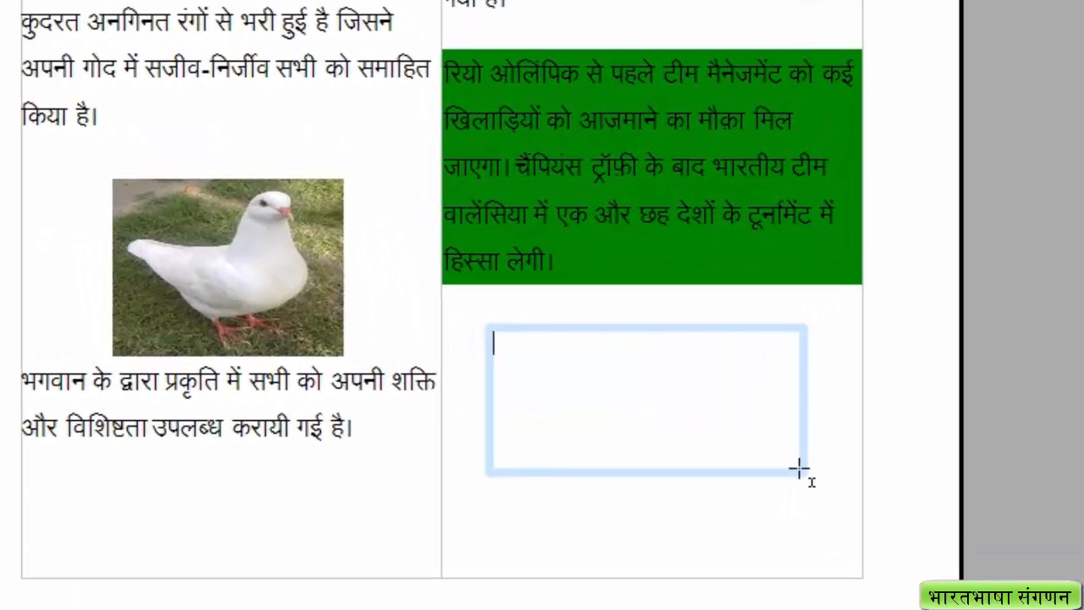
pyautogui.write('यह एक सूचना पत्र है')
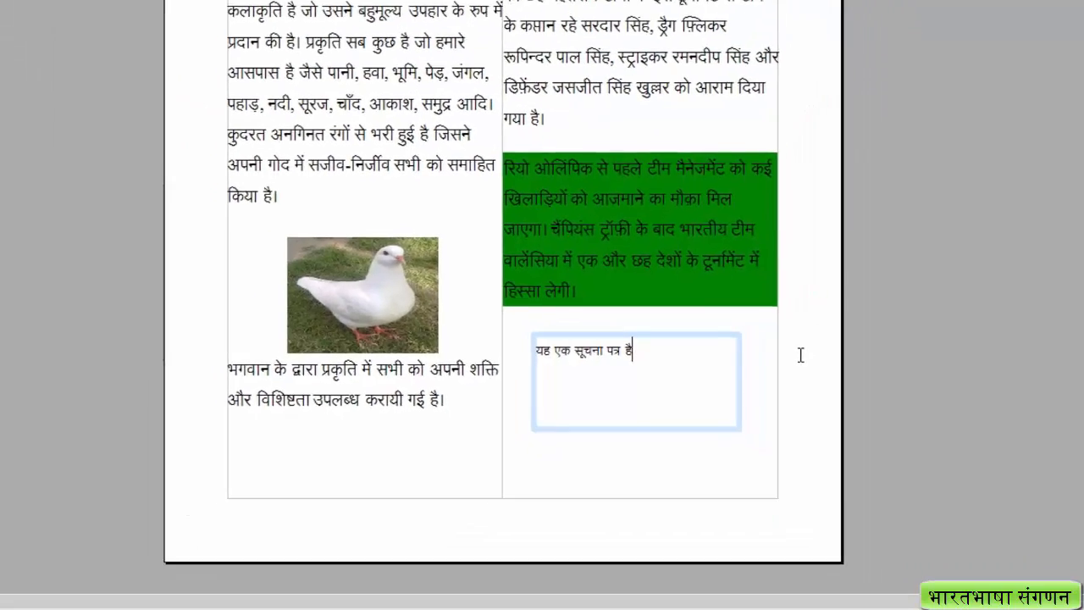
# Apply the blinking text animation effect (टिमटिमाहट) to the text box
pyautogui.rightClick(740, 346)
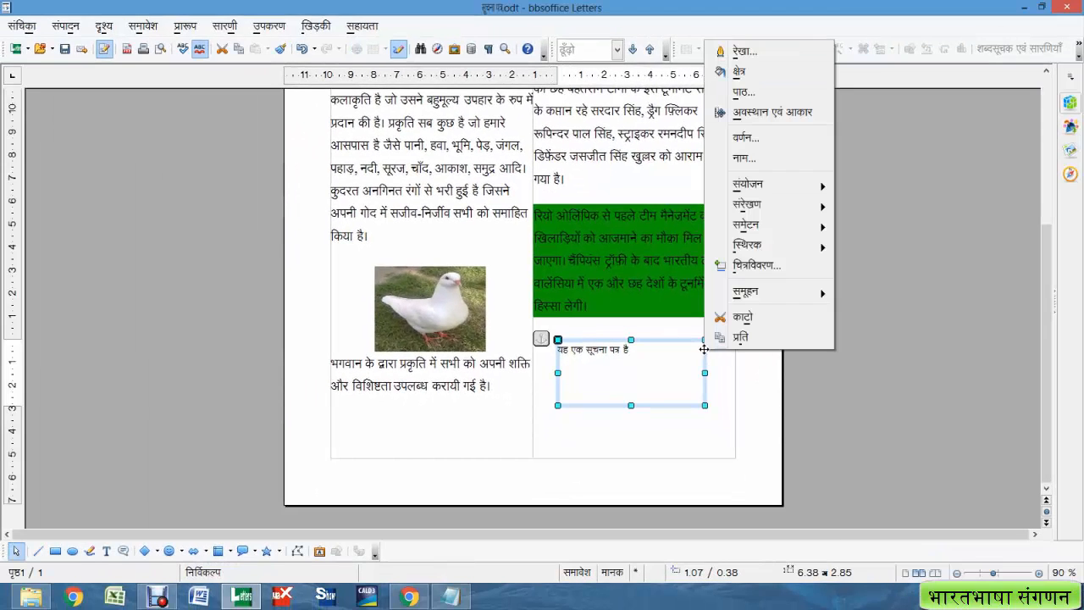
pyautogui.click(745, 99)
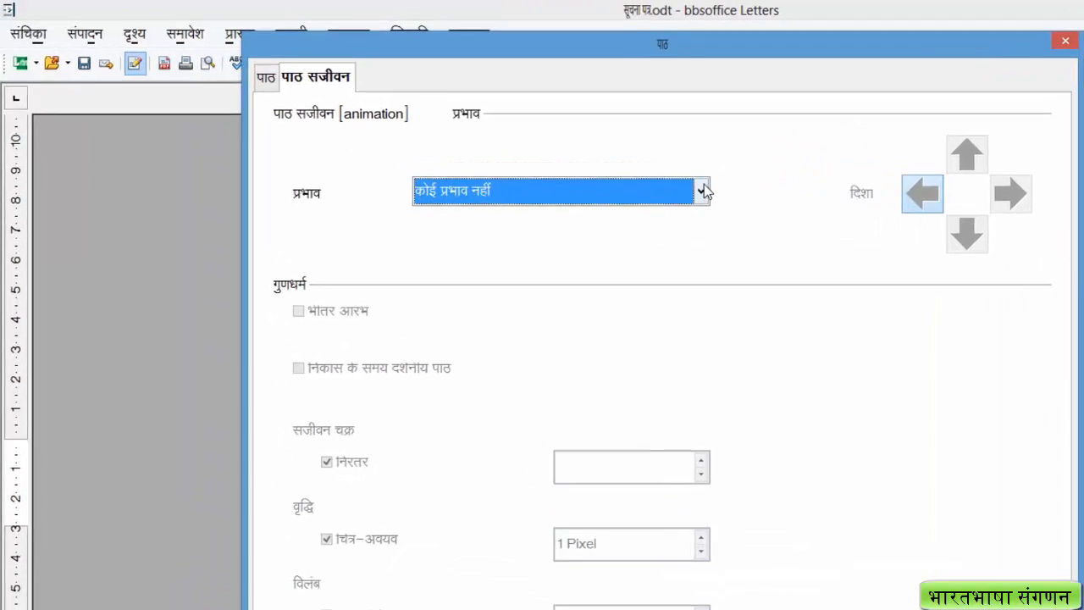
pyautogui.click(541, 148)
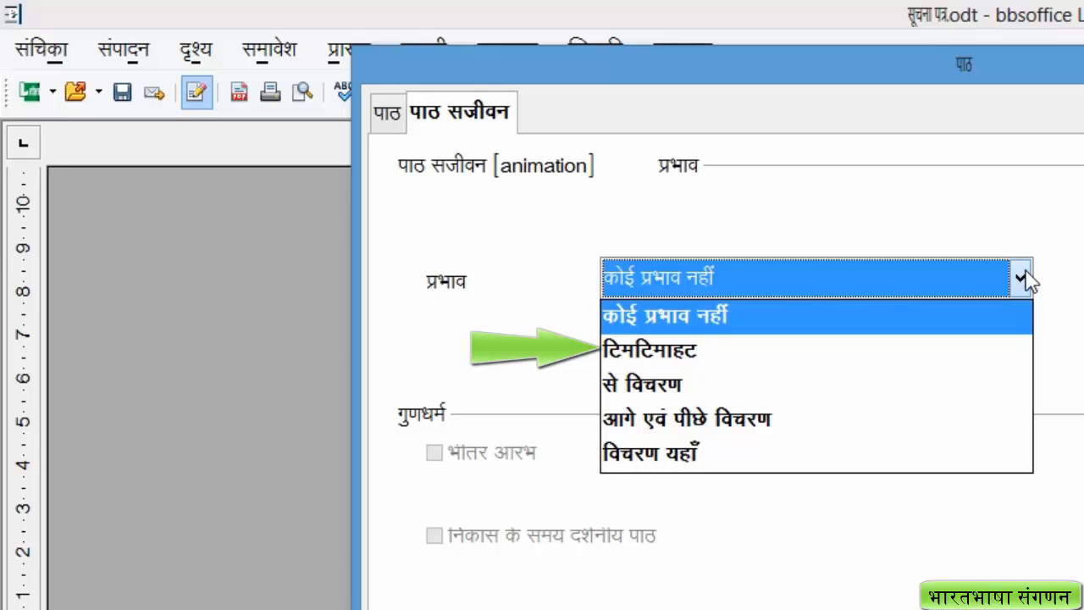
pyautogui.click(698, 355)
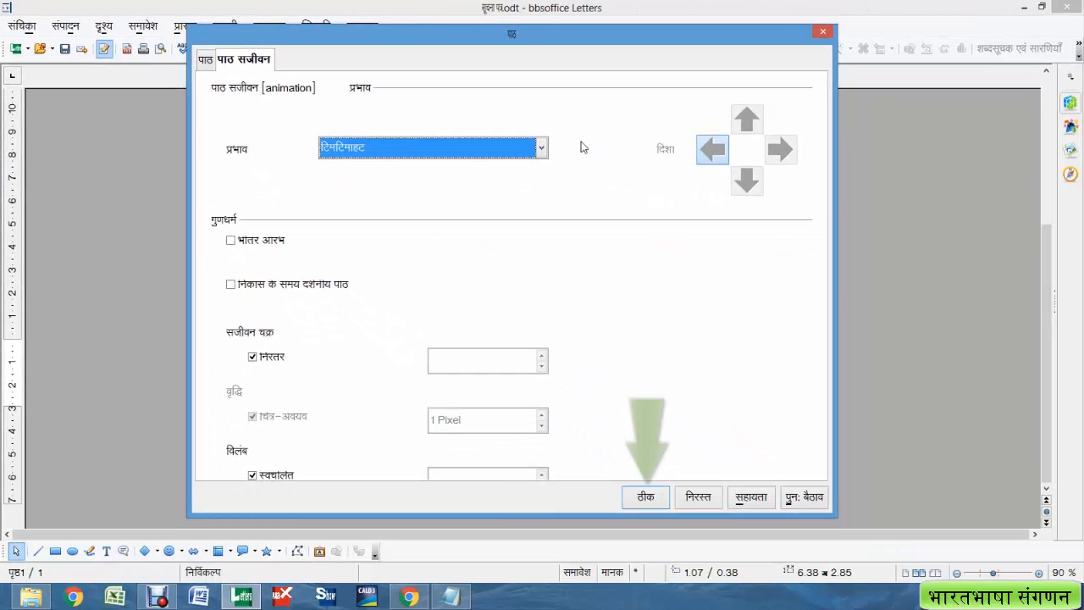
pyautogui.click(657, 498)
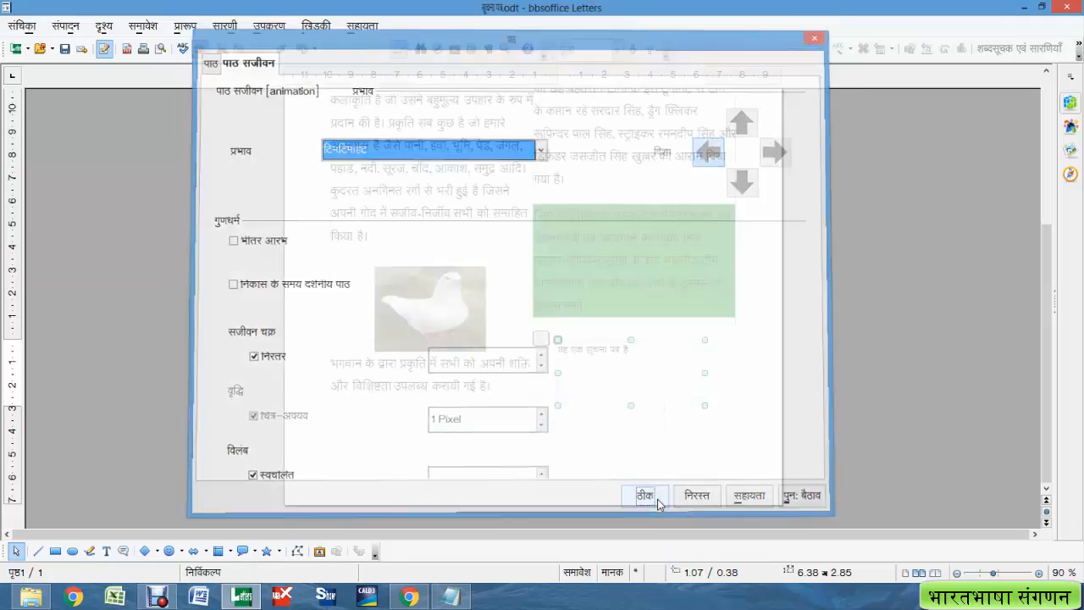